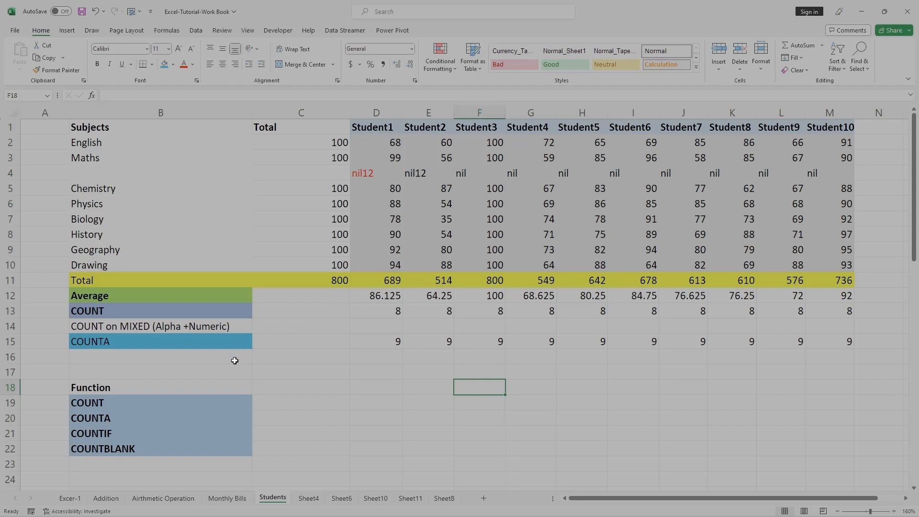
Enter the label COUNTIF in cell B16, directly below the COUNTA label.
left_click(144, 356)
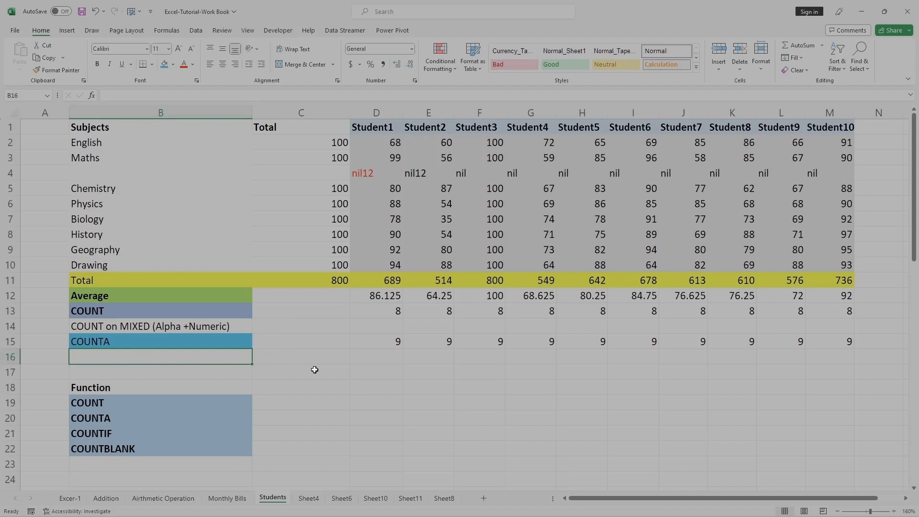
type("COUNT")
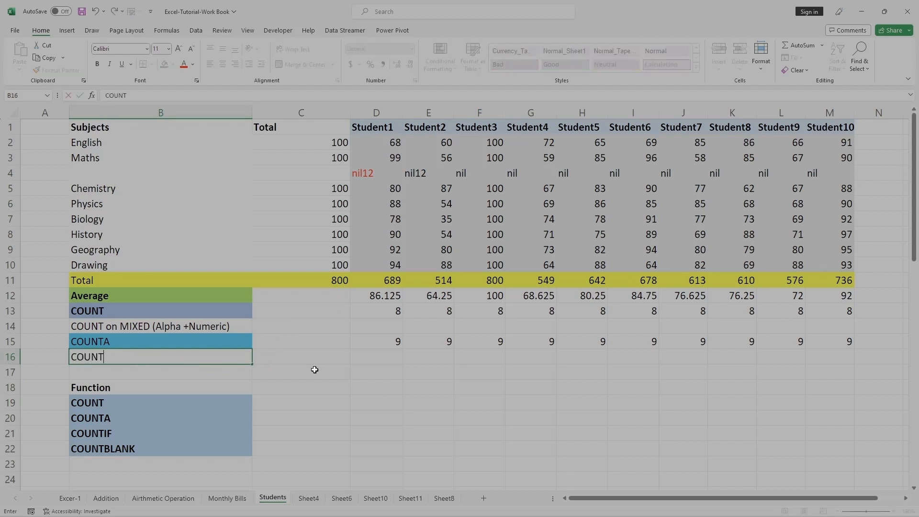
type("IF")
left_click(317, 370)
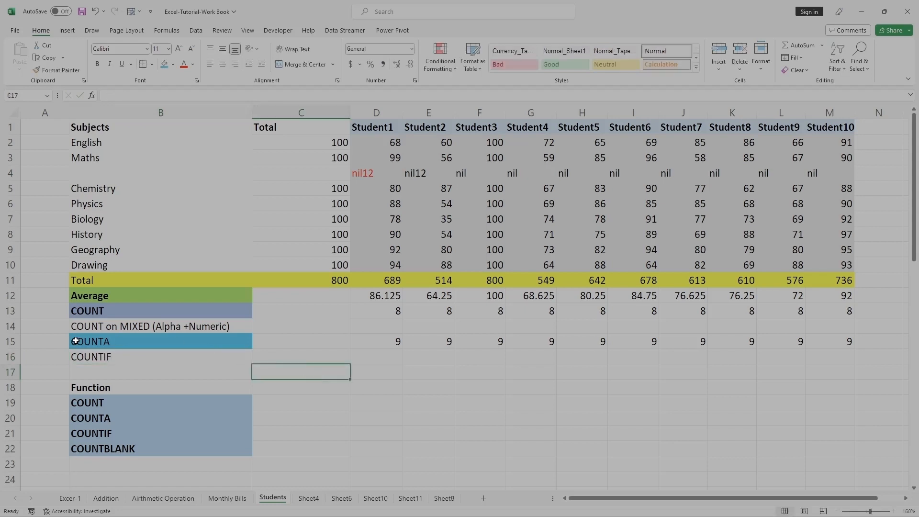
Format the COUNTIF label in B16 with a light green fill and bold text.
left_click(86, 360)
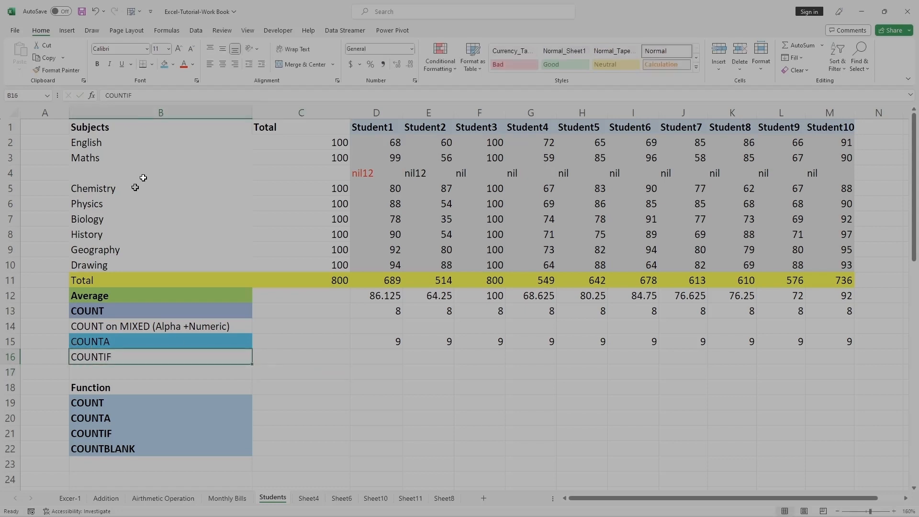
left_click(173, 65)
left_click(235, 110)
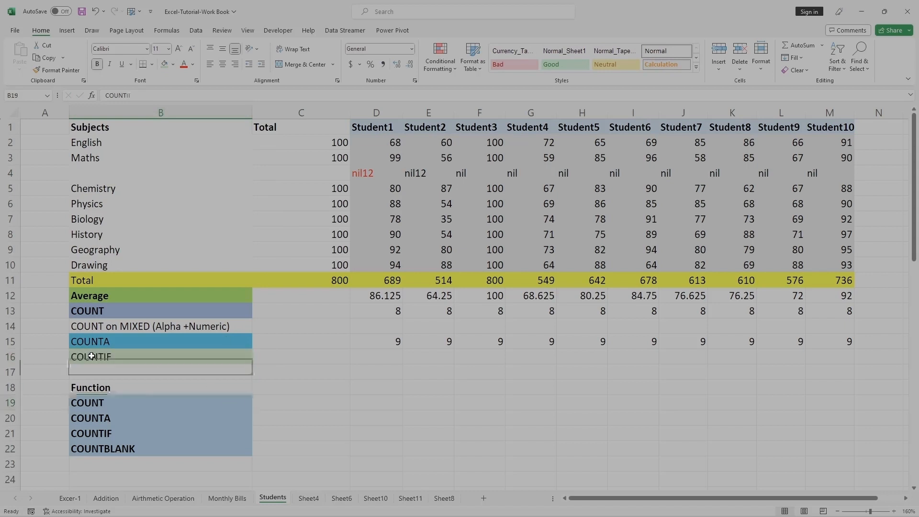
left_click(287, 368)
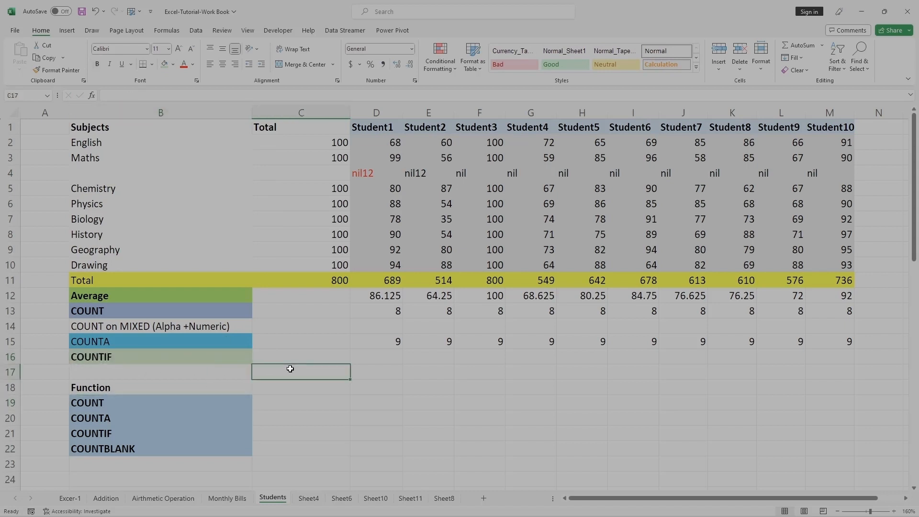
Highlight Student1's marks in D2:D10 as the range for the COUNTIF example.
left_click(208, 357)
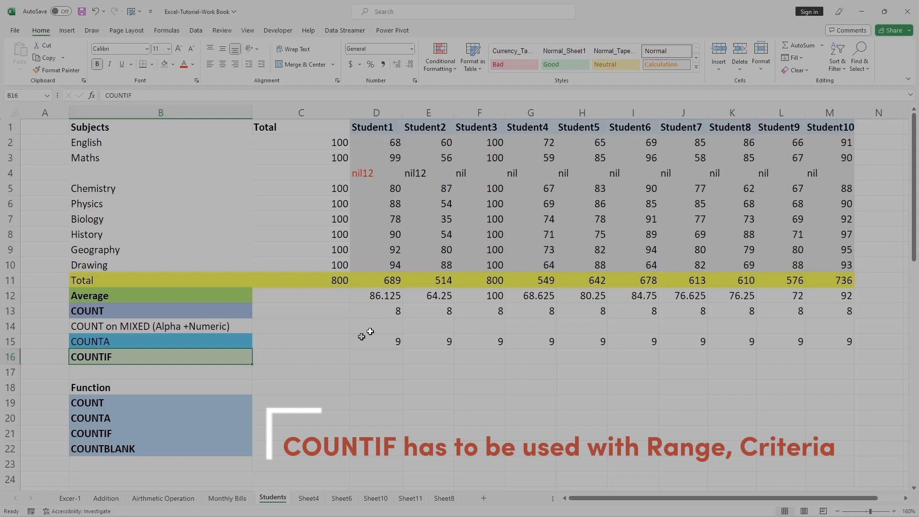
left_click(376, 129)
left_click(385, 143)
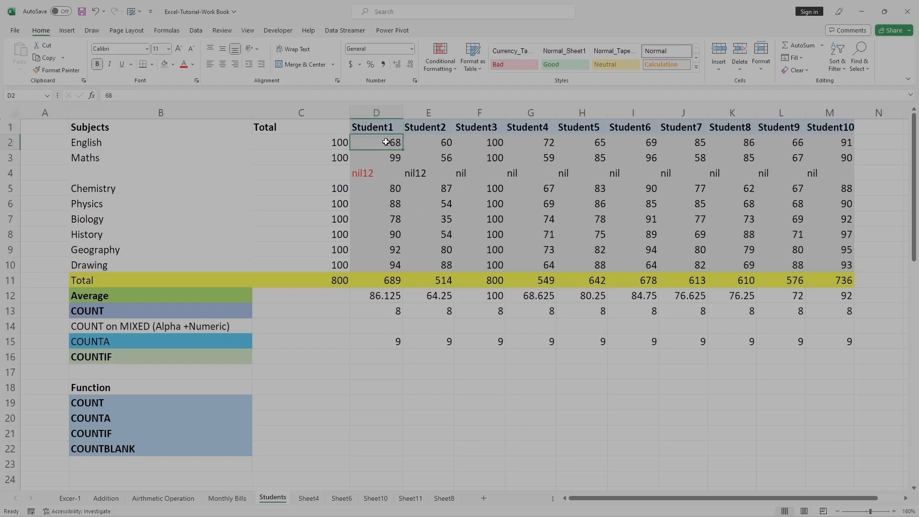
left_click_drag(386, 142, 385, 270)
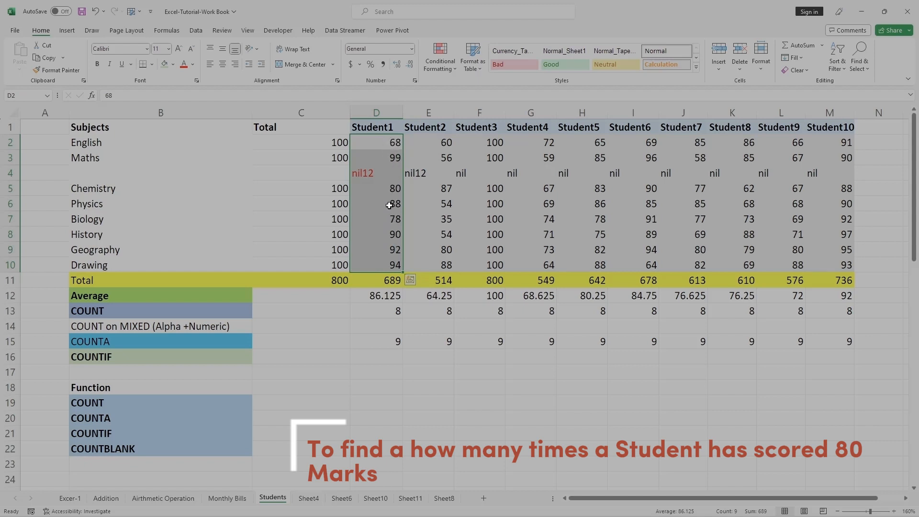
Enter =COUNTIF(D2:D10,">80") in D16 to count Student1's marks above 80.
left_click(370, 357)
double_click(369, 357)
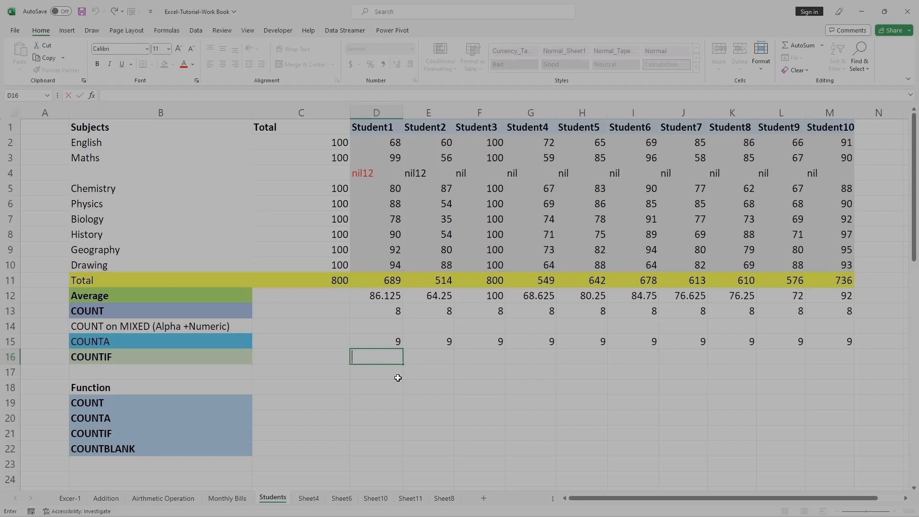
type("=CO")
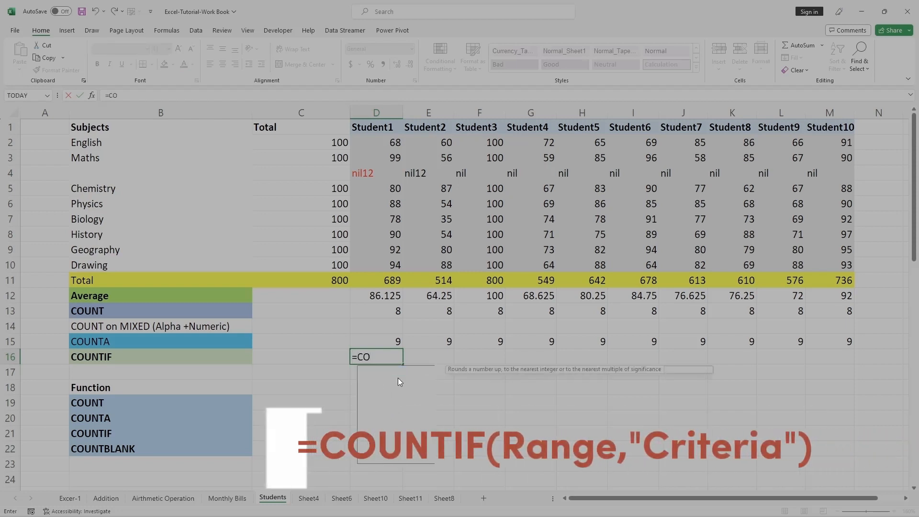
type("UNT")
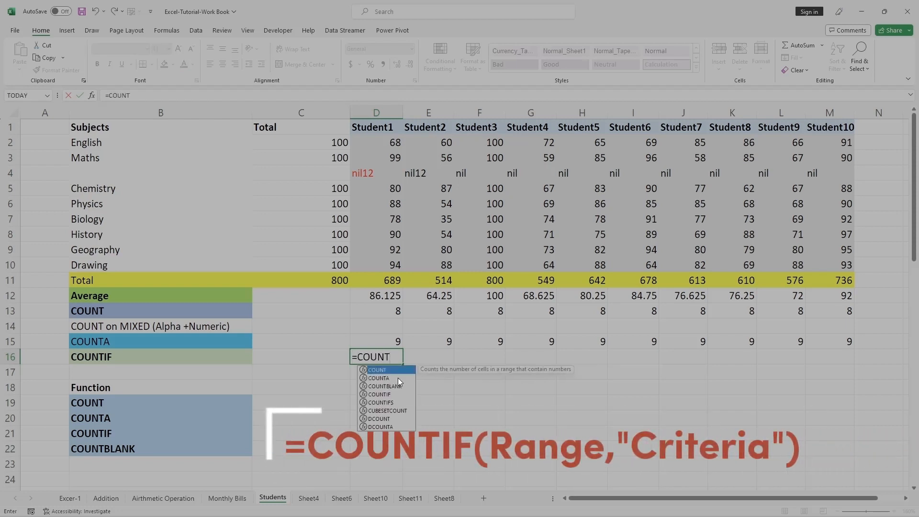
type("IF")
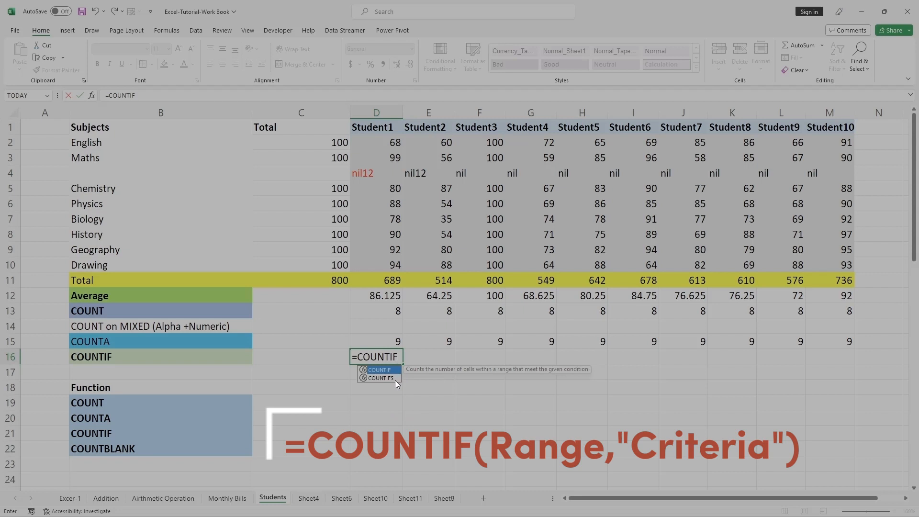
type("(")
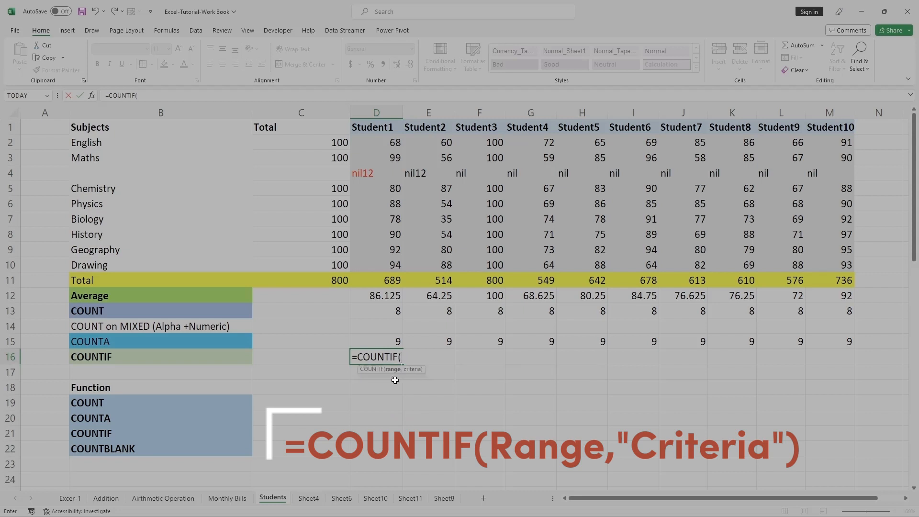
left_click(381, 142)
left_click_drag(402, 154, 400, 268)
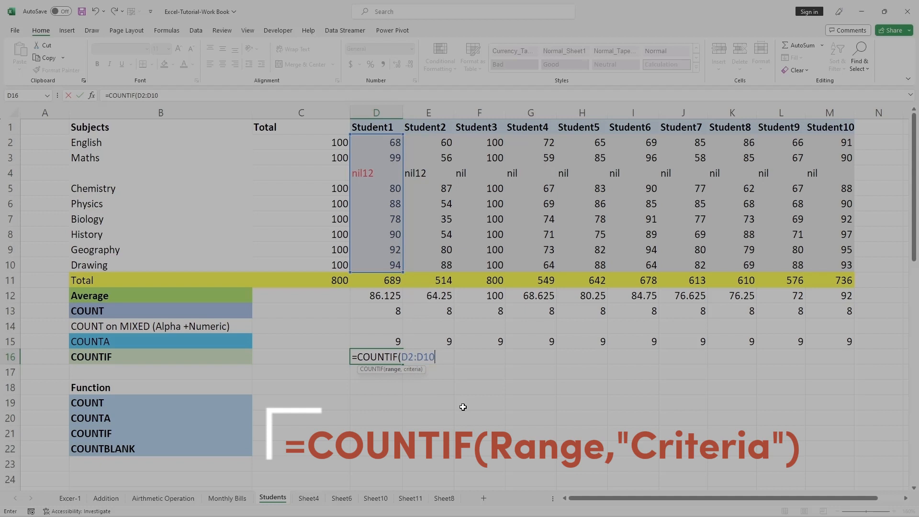
type(",")
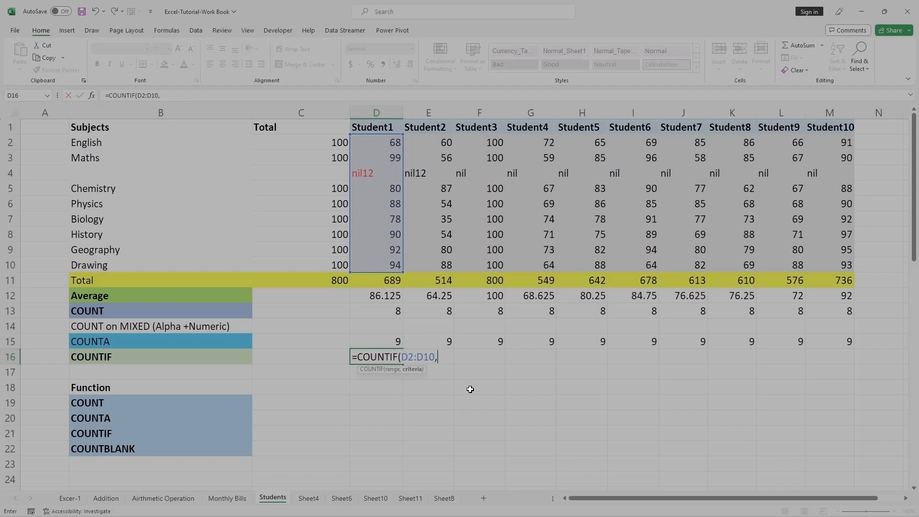
type("\">")
type("80")
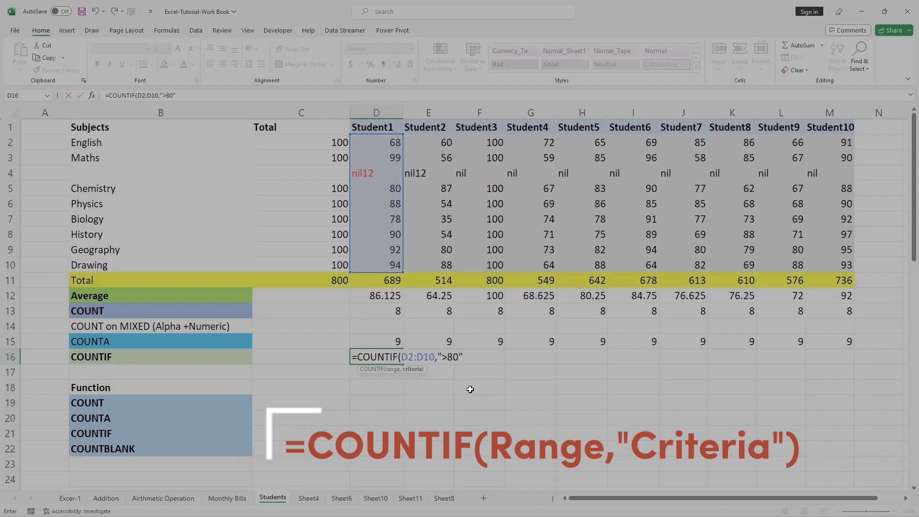
type(")")
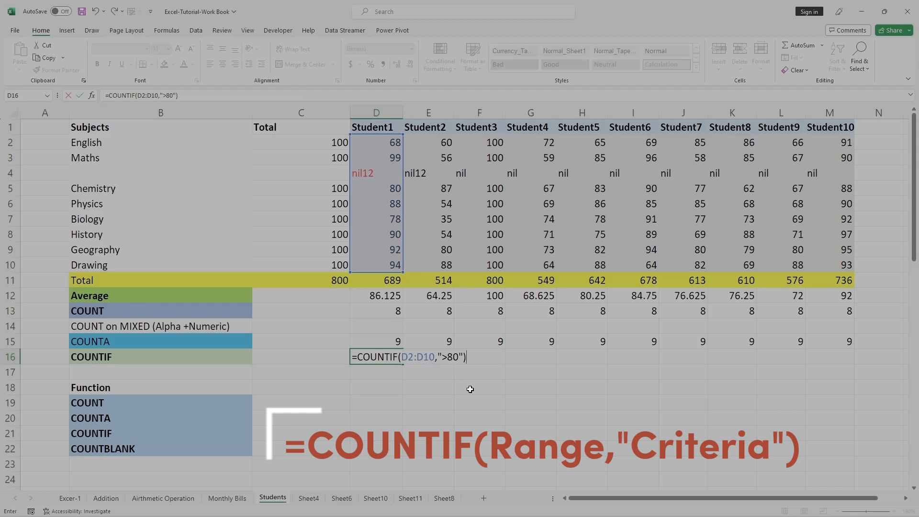
key("Return")
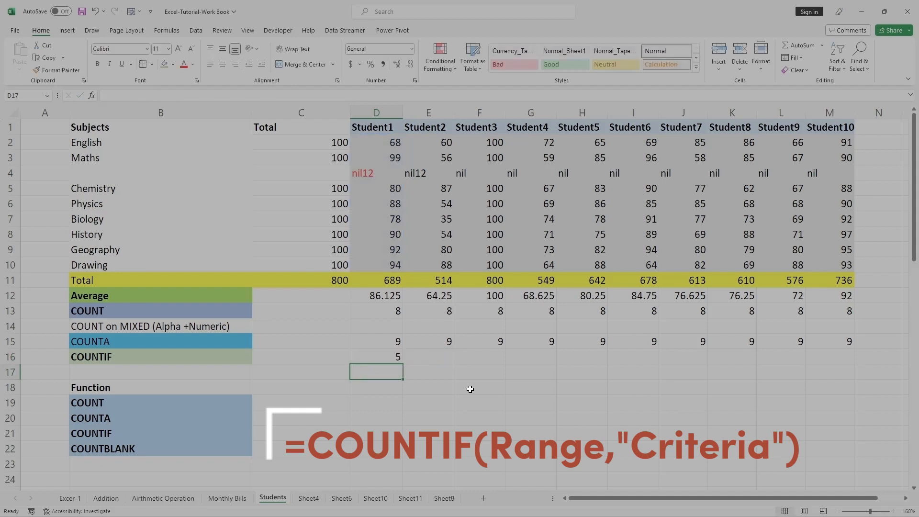
Mark Student1's scores above 80 (D3, D6, D8, D9 and D10) with a green fill and compare them with D16.
left_click(383, 357)
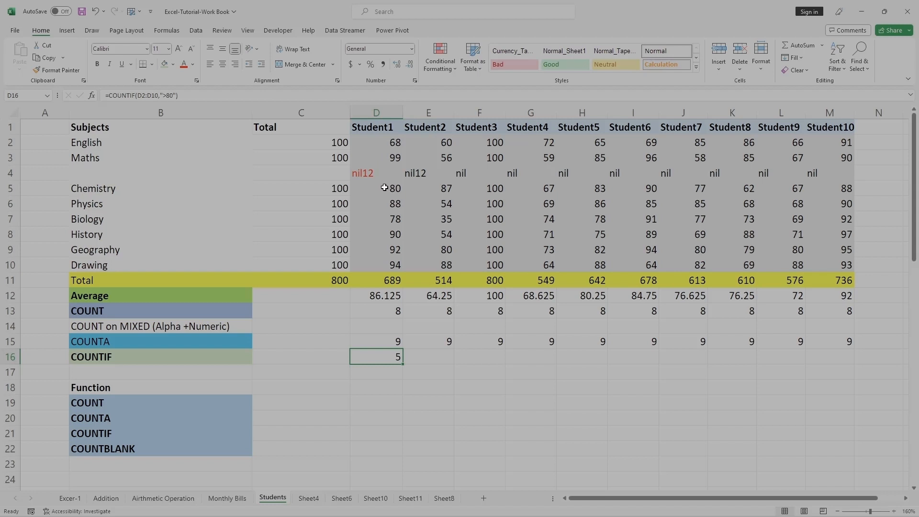
left_click(390, 157)
left_click(397, 204, "ctrl")
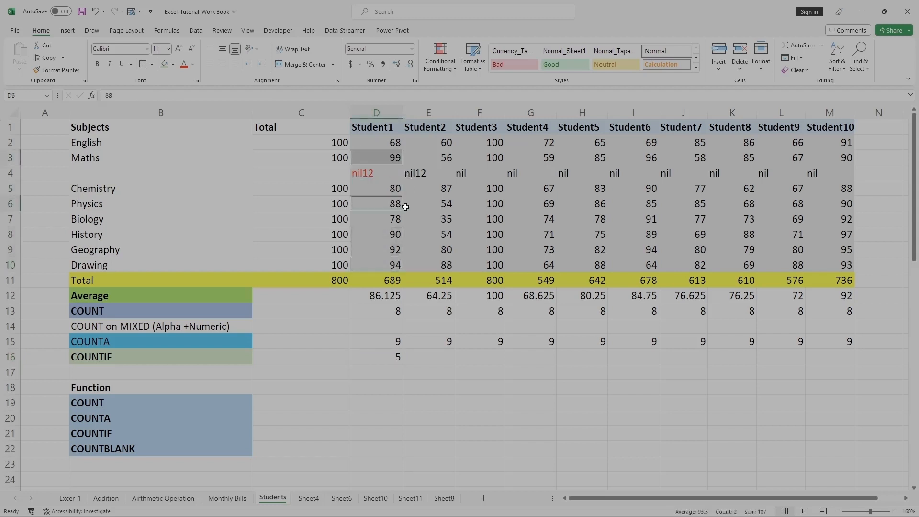
left_click(393, 235, "ctrl")
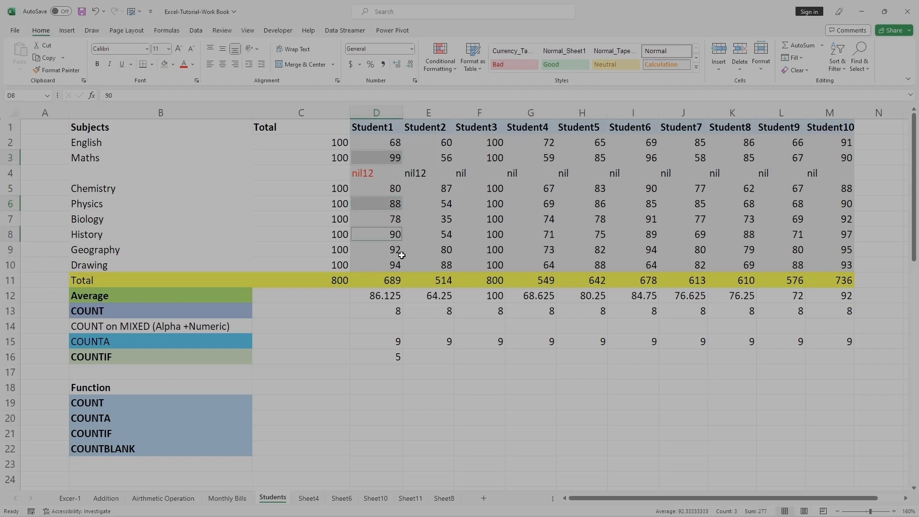
left_click(395, 250, "ctrl")
left_click(393, 266, "ctrl")
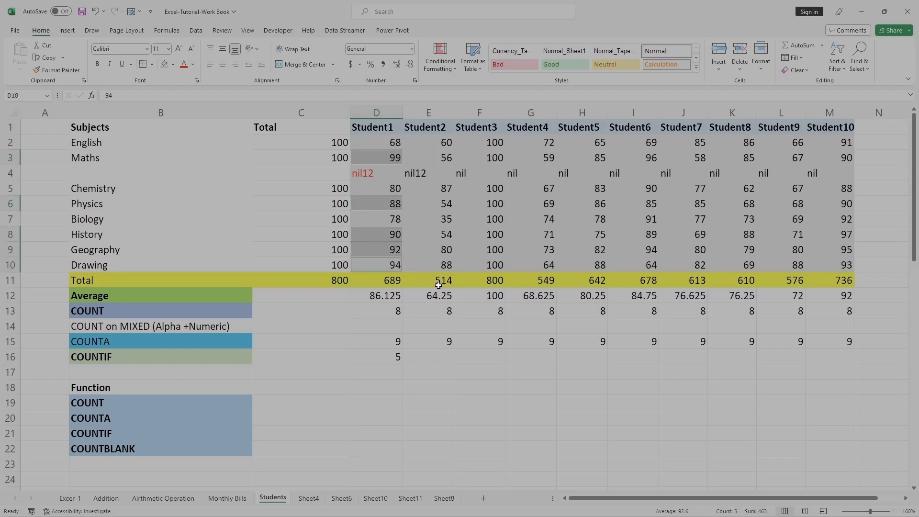
left_click(173, 65)
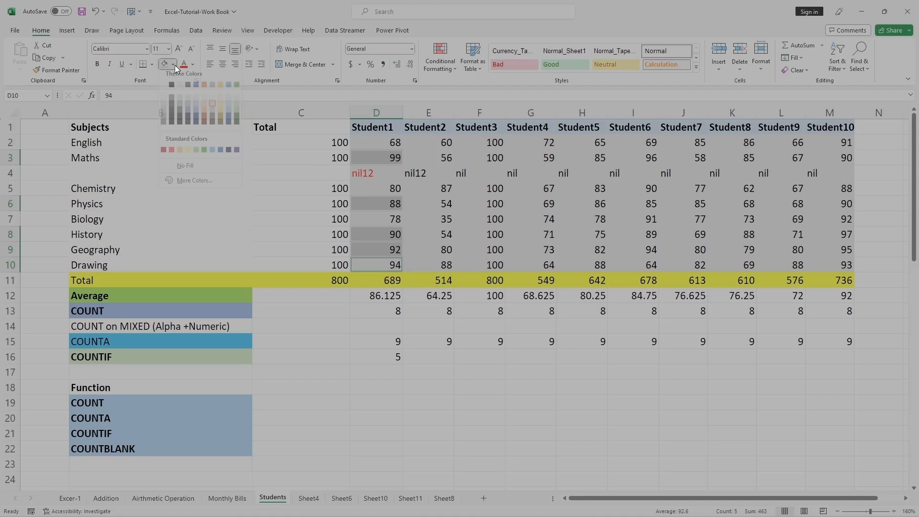
left_click(203, 154)
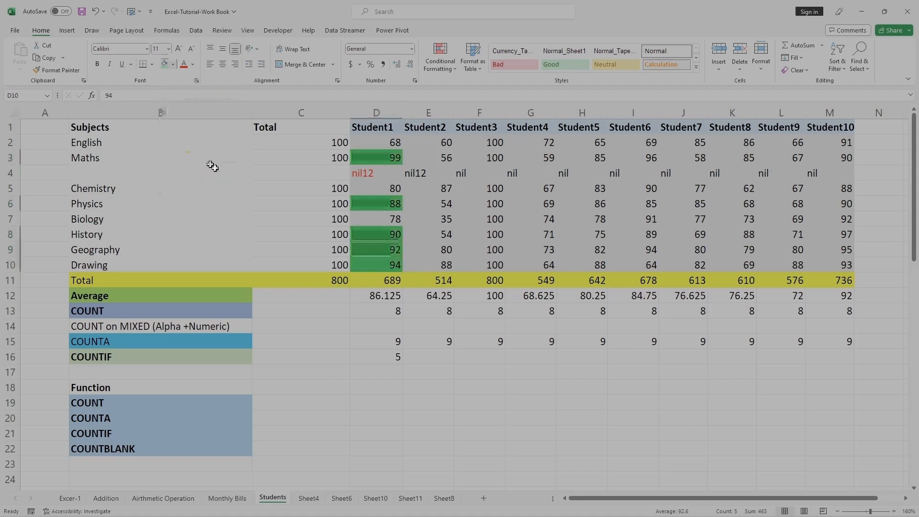
left_click(395, 357)
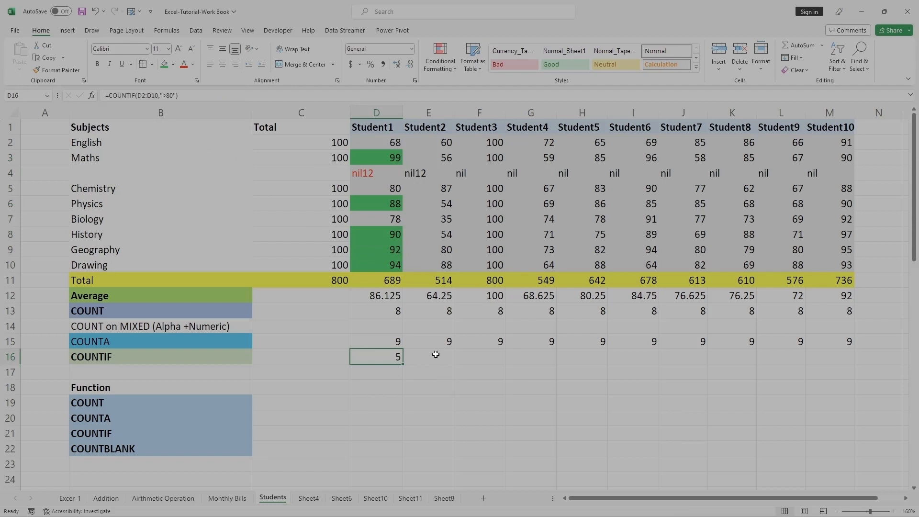
left_click(443, 381)
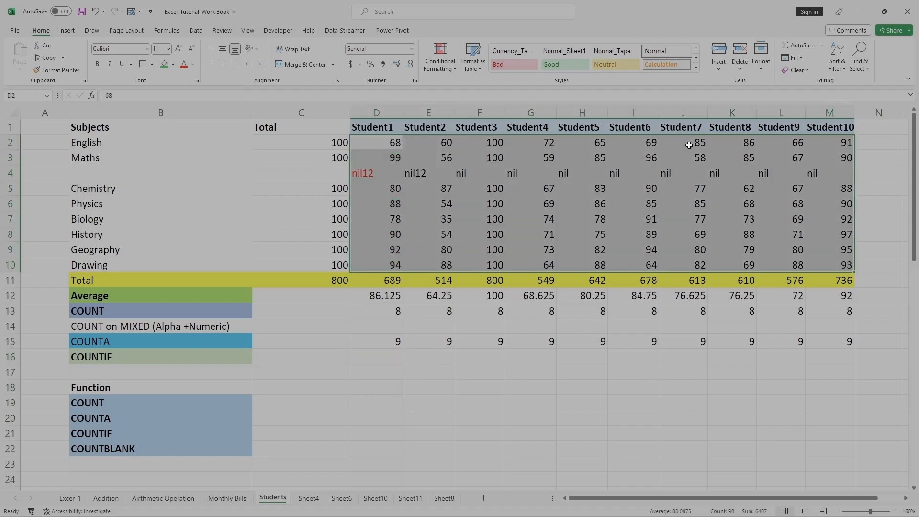
Highlight the marks of all ten students in D2:M10 as the range for a second example.
left_click(500, 187)
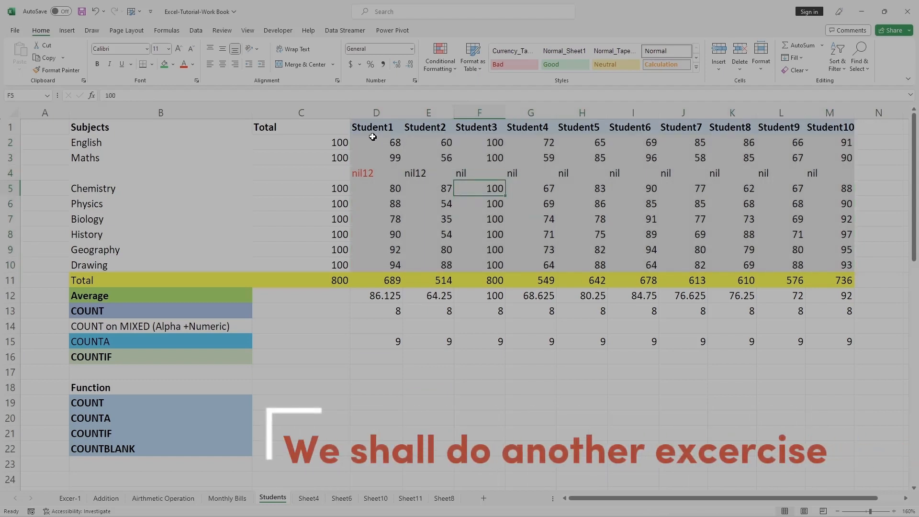
left_click_drag(363, 127, 837, 230)
left_click_drag(839, 254, 841, 260)
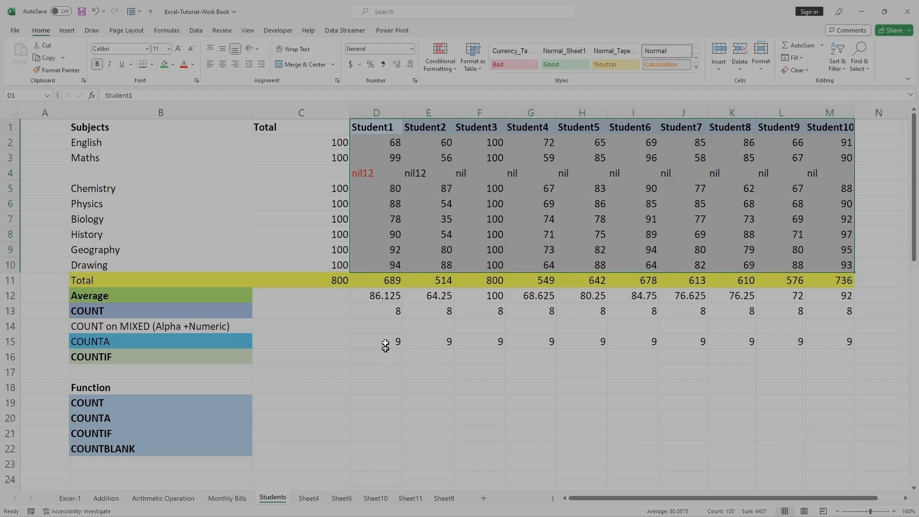
left_click(378, 141)
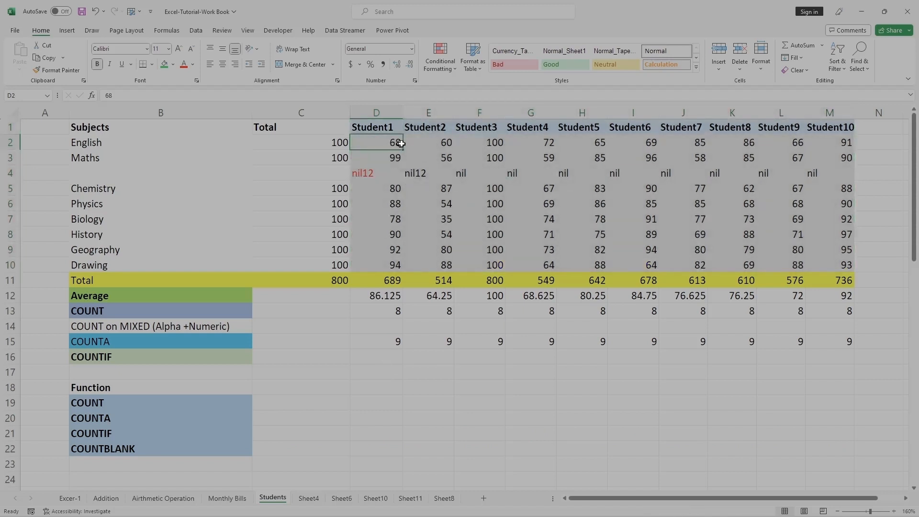
left_click_drag(400, 142, 821, 261)
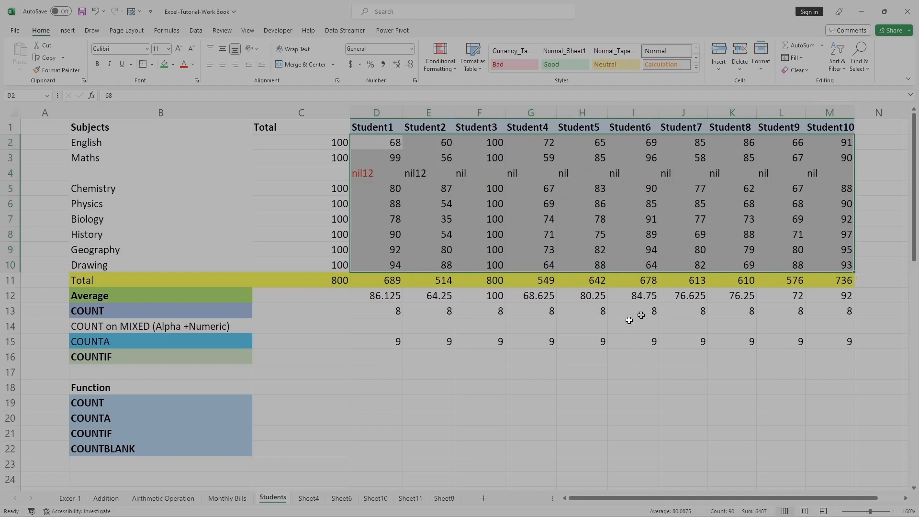
Enter =COUNTIF(D2:M10,"<35") in D16 to count the marks below 35 across all students.
left_click(388, 358)
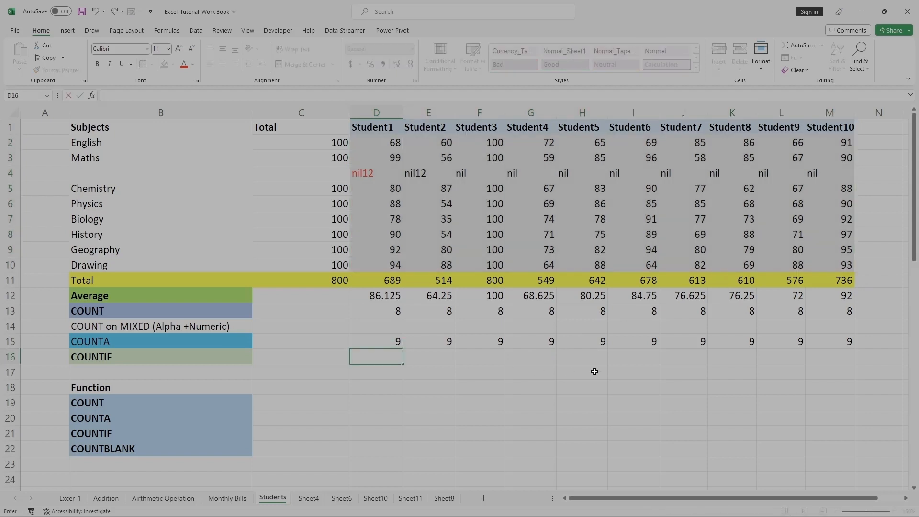
type("=")
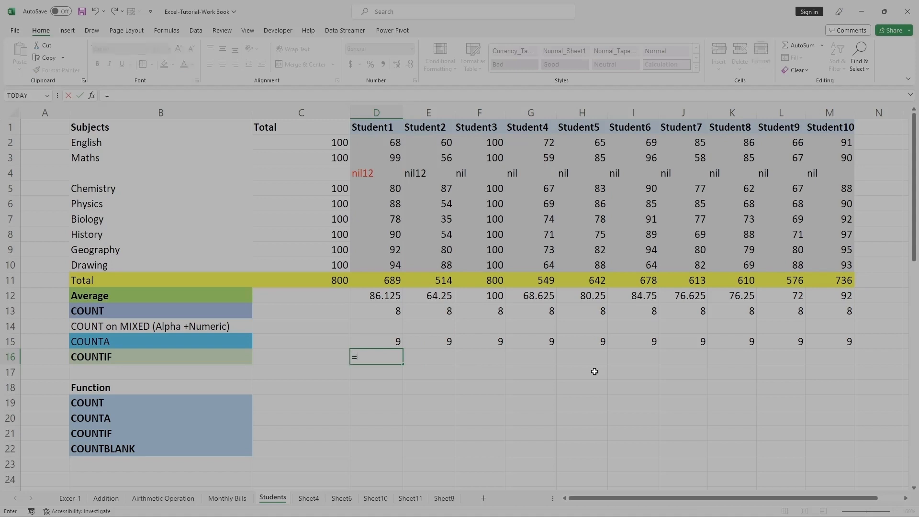
type("COUNTIF")
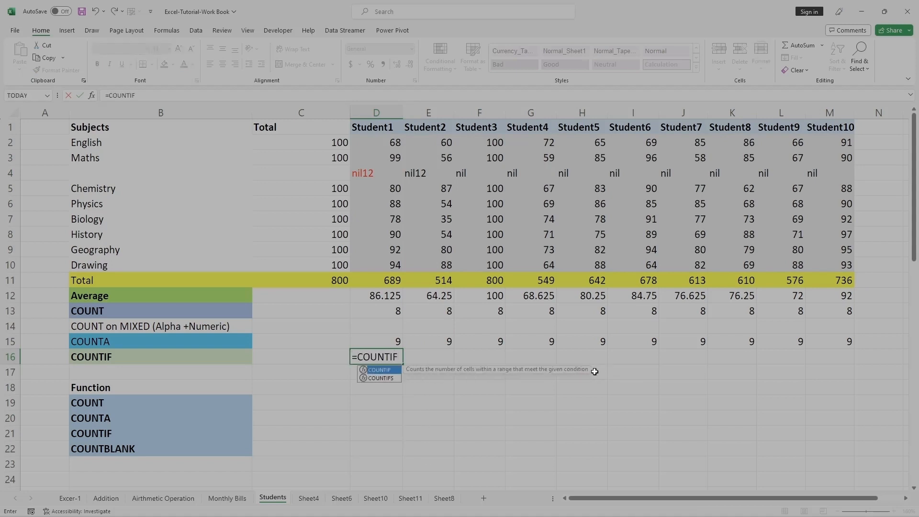
type("(")
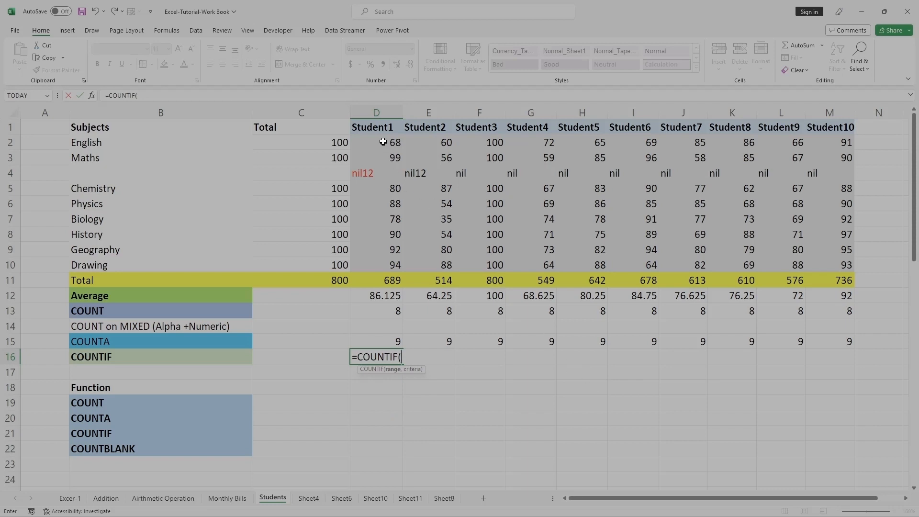
left_click(366, 137)
left_click_drag(367, 137, 822, 258)
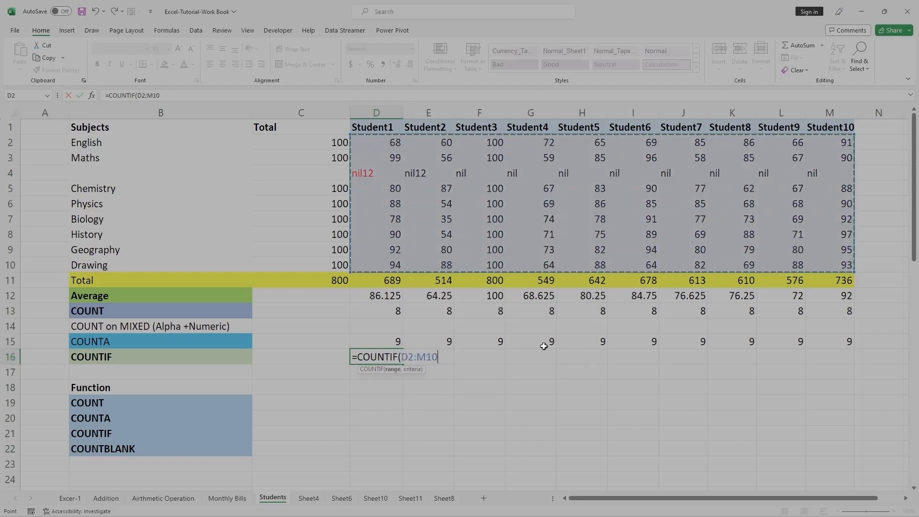
type(",")
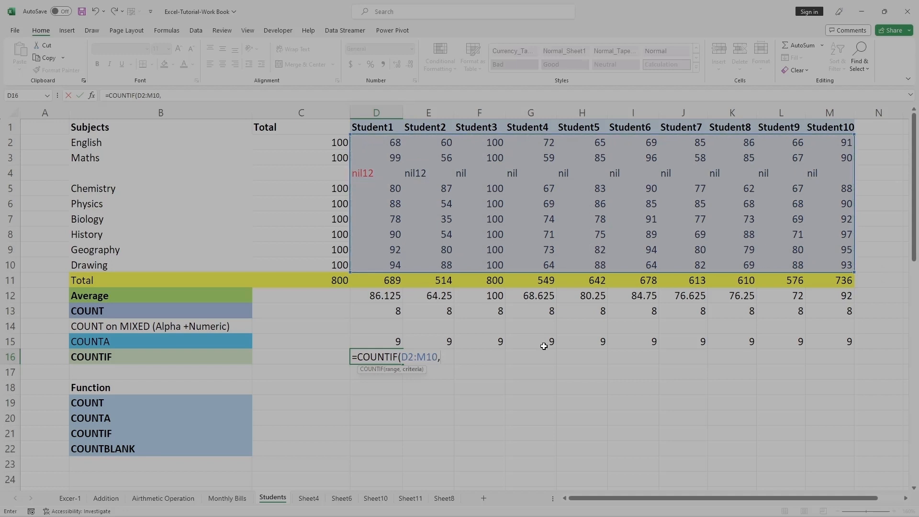
type("\"<")
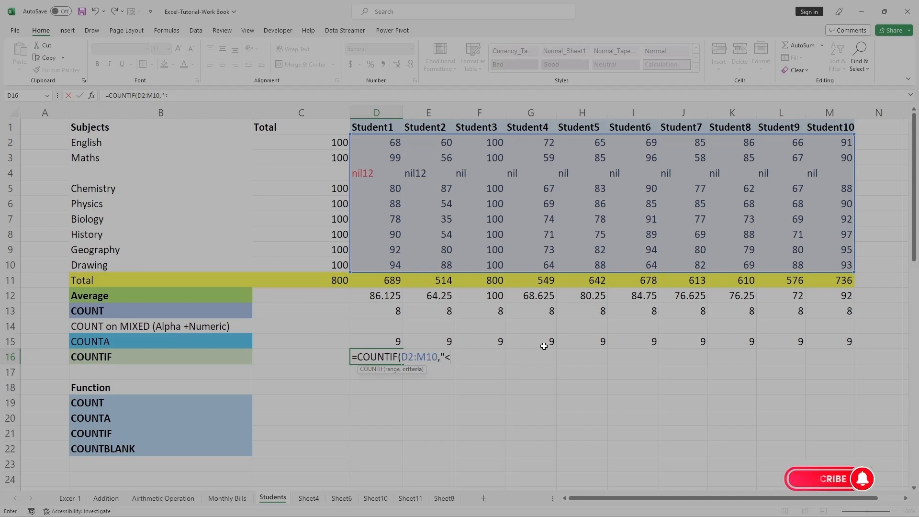
type("35\")")
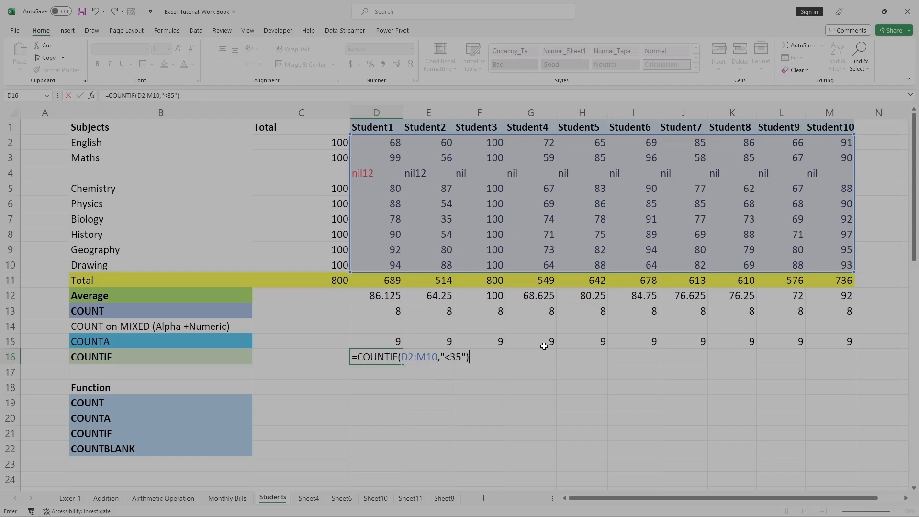
key("Return")
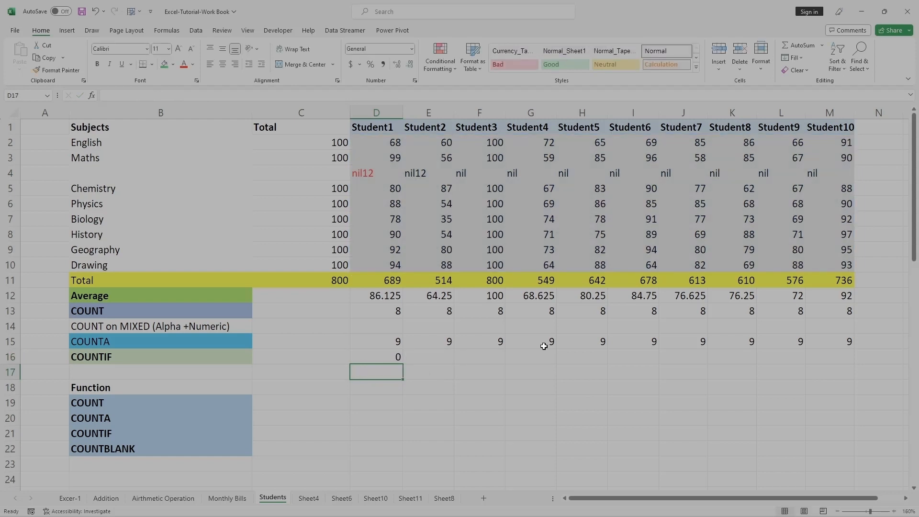